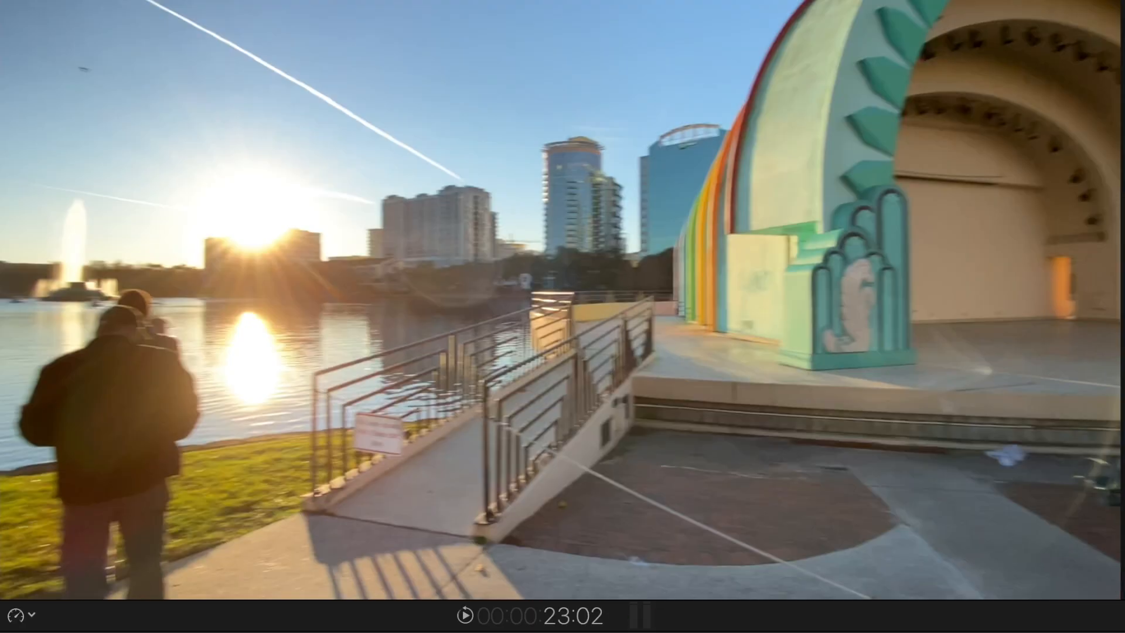
Step: Play back the edit through the bandshell section at increased speed
{"action": "key", "text": "l"}
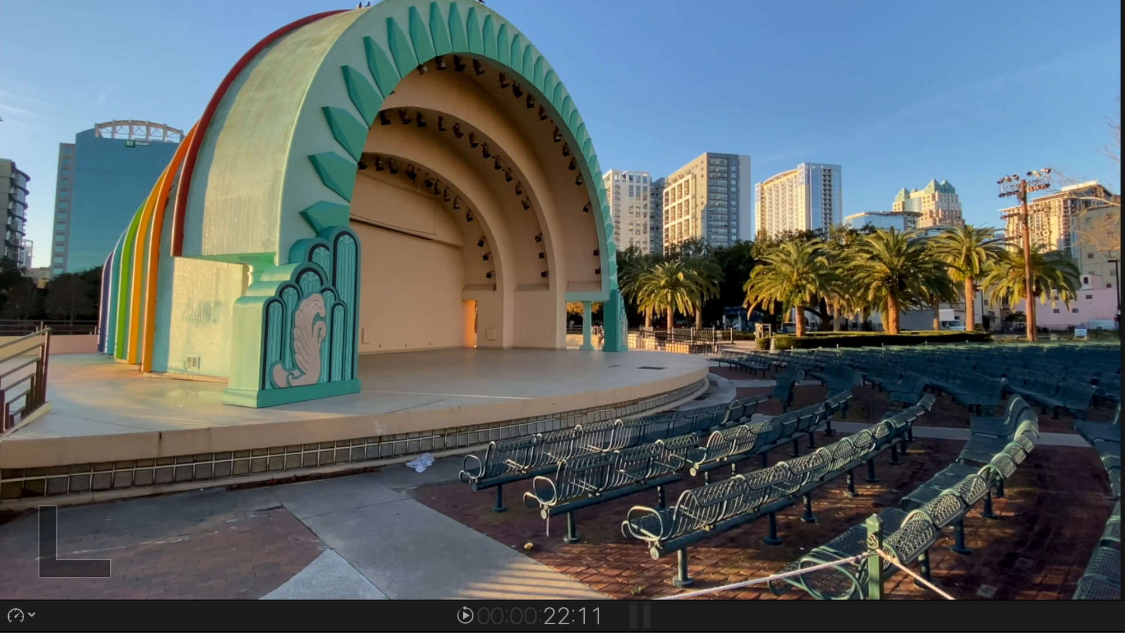
{"action": "key", "text": "l"}
{"action": "key", "text": "l"}
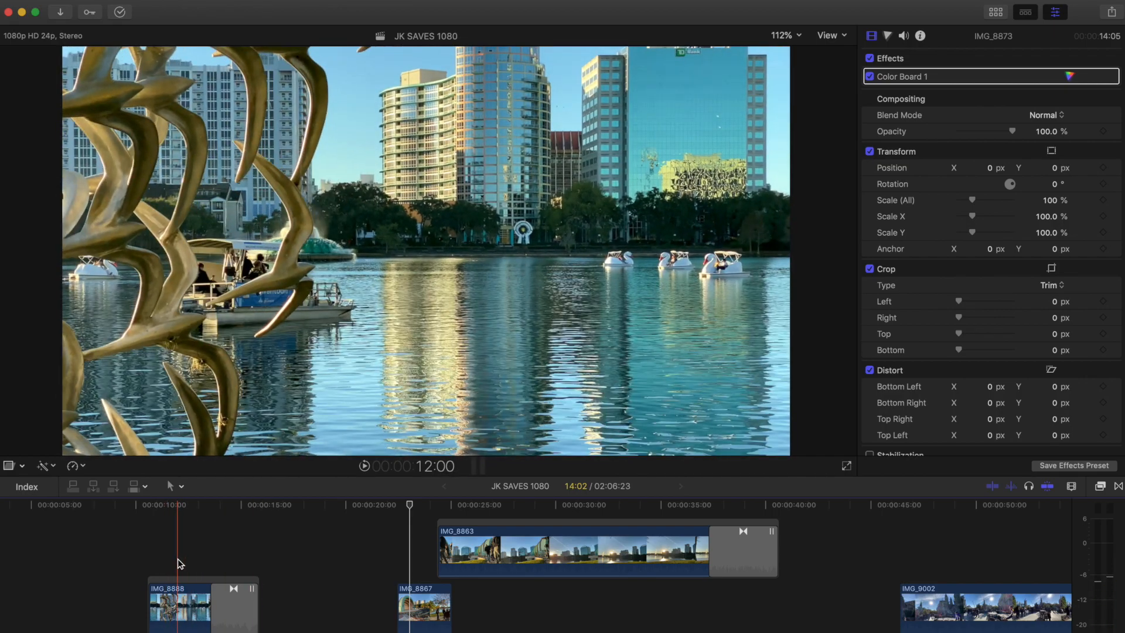
Step: Compare the IMG_8888 clip with its effects switched off and back on, playing it while they are off
{"action": "left_click", "coordinate": [166, 563]}
{"action": "left_click", "coordinate": [182, 598]}
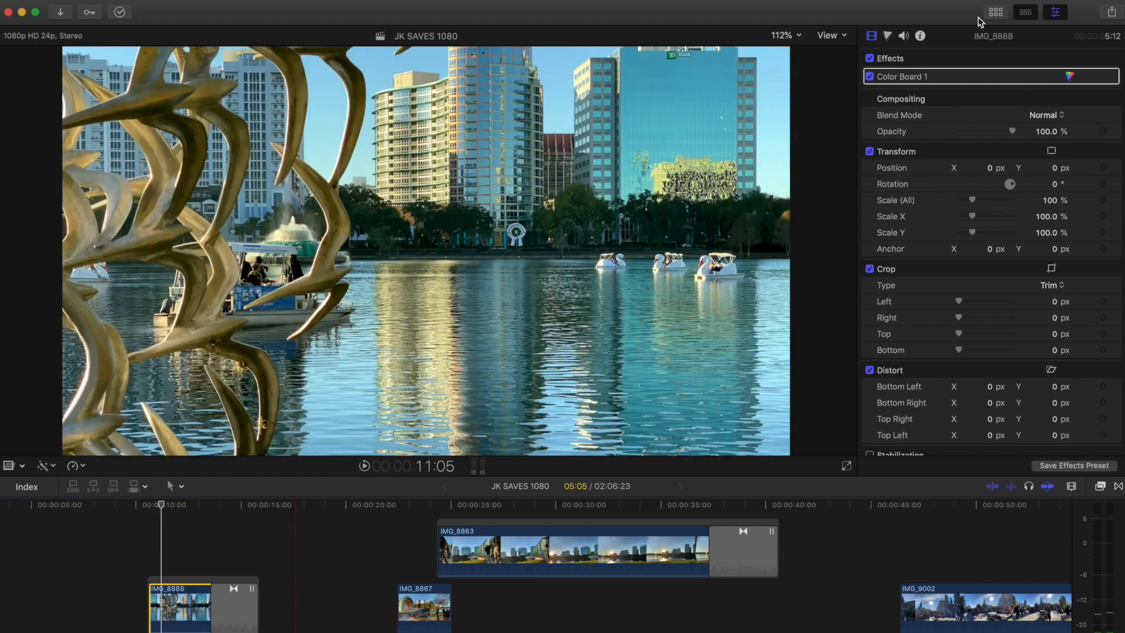
{"action": "left_click", "coordinate": [870, 59]}
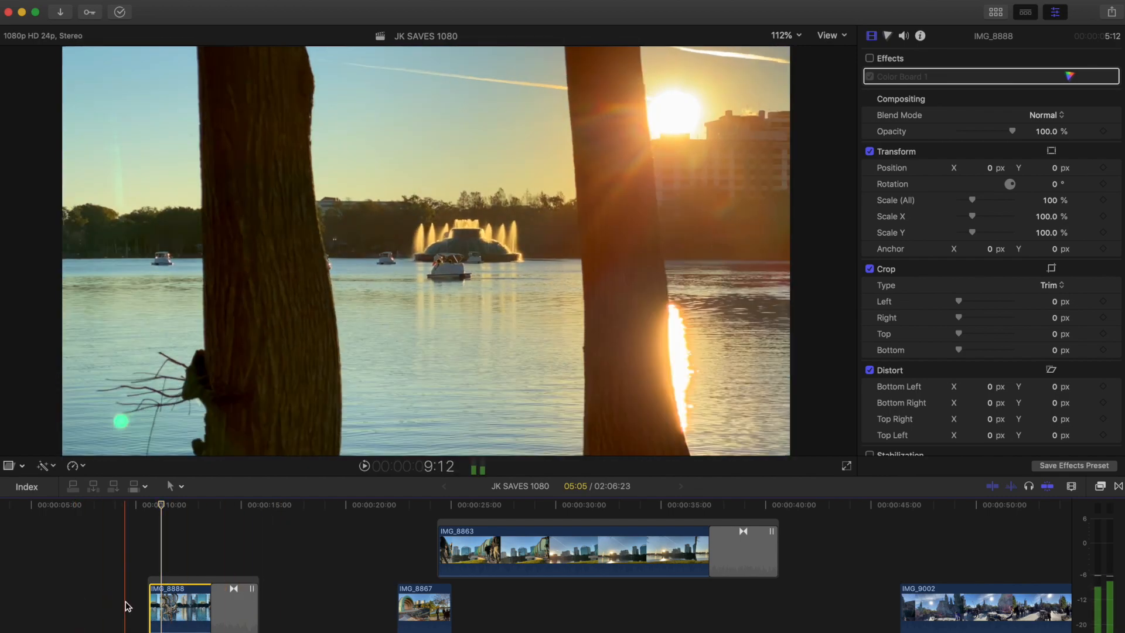
{"action": "key", "text": "space"}
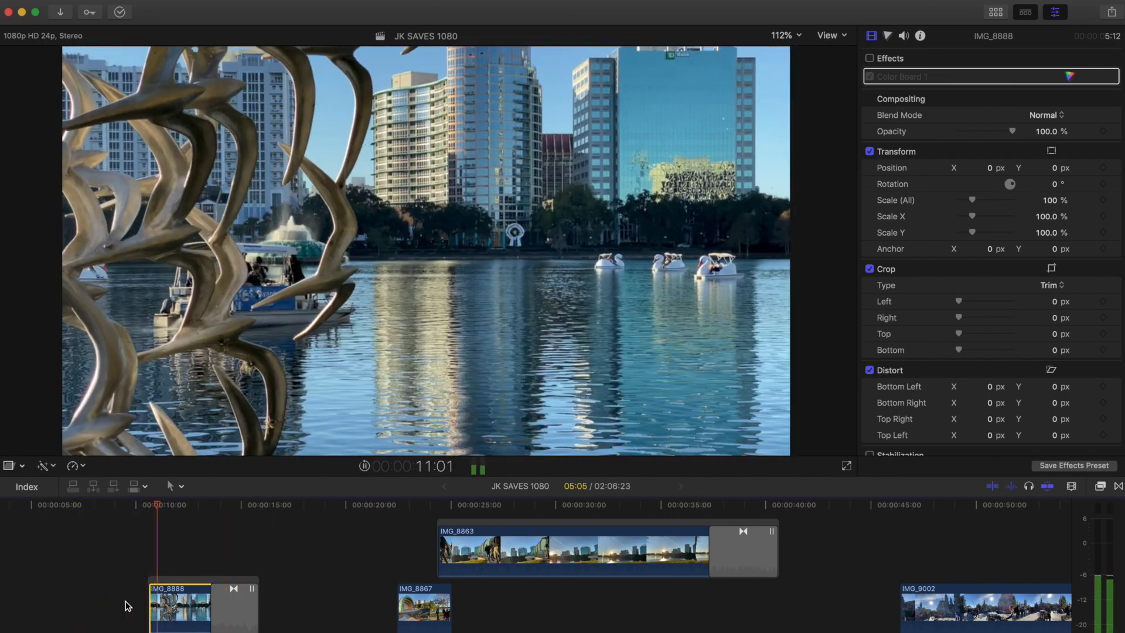
{"action": "key", "text": "space"}
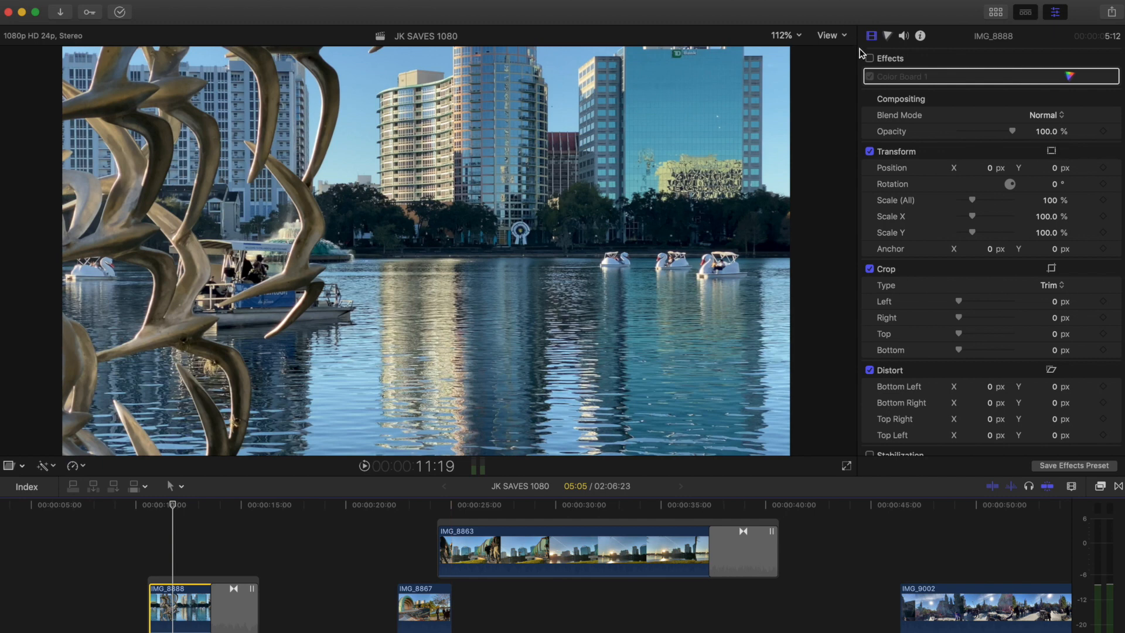
{"action": "left_click", "coordinate": [870, 58]}
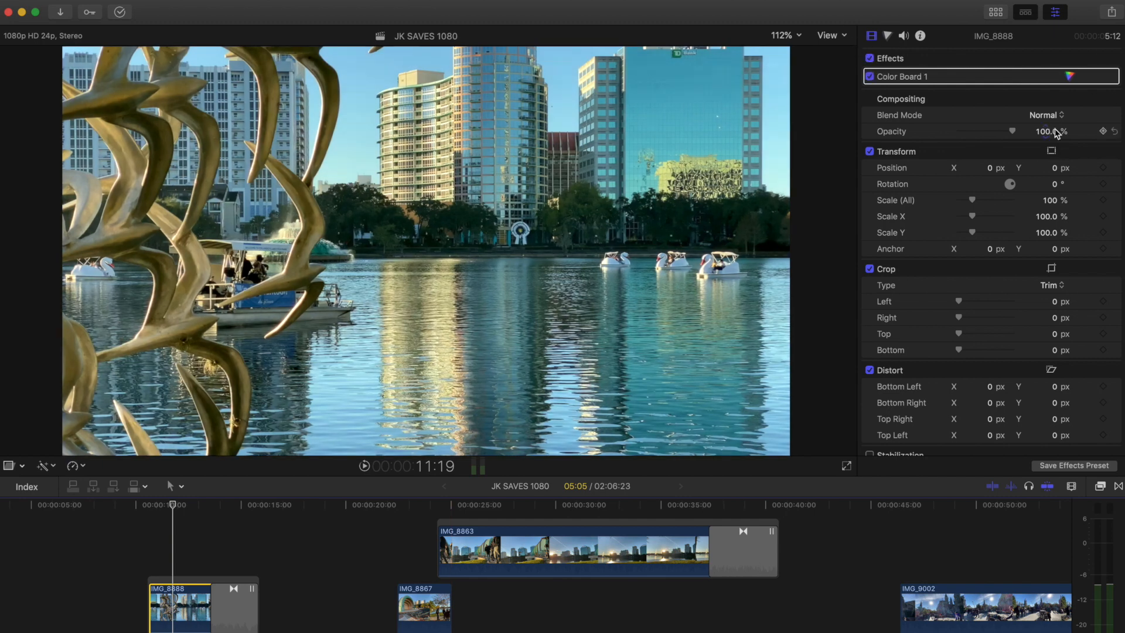
Step: Open IMG_8888's Color Board 1, play the graded clip and review its exposure and color settings
{"action": "left_click", "coordinate": [1070, 76]}
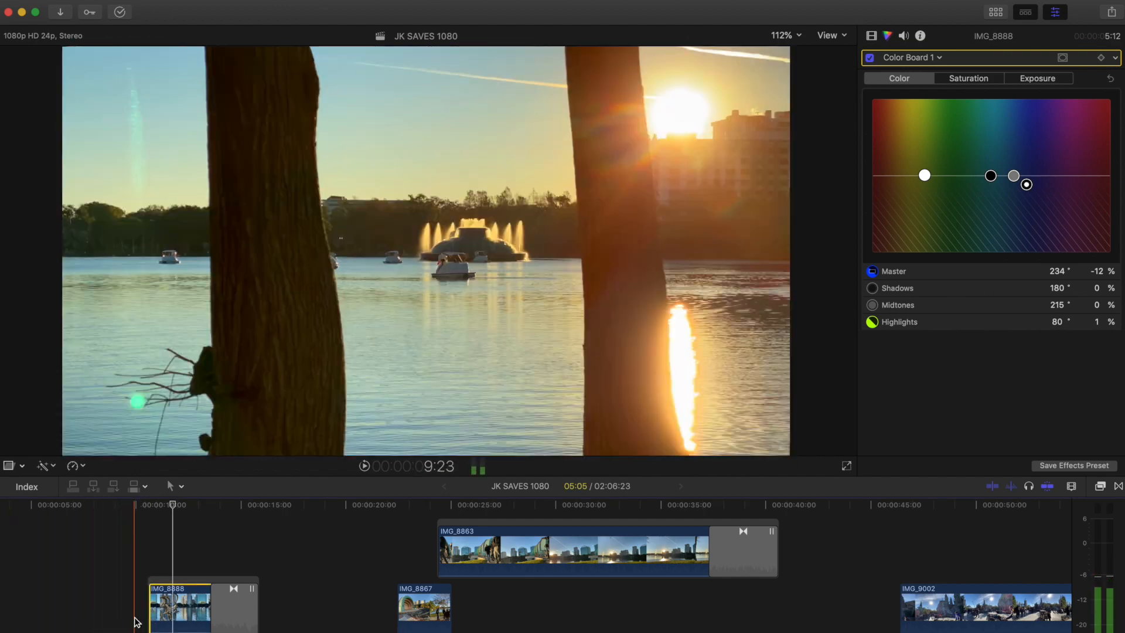
{"action": "key", "text": "space"}
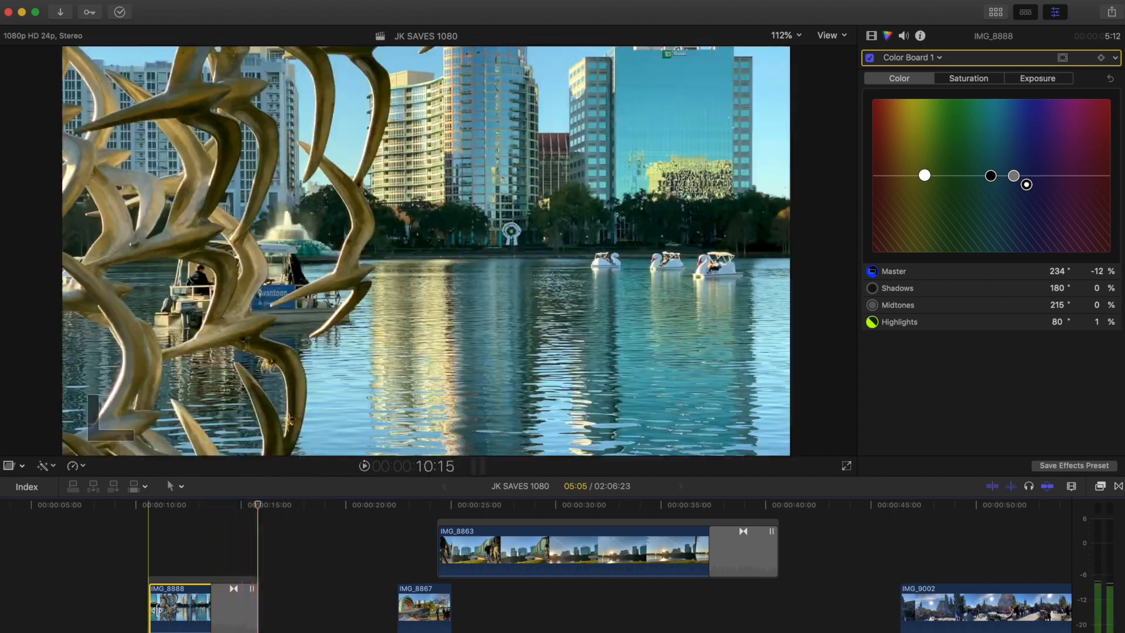
{"action": "left_click", "coordinate": [178, 606]}
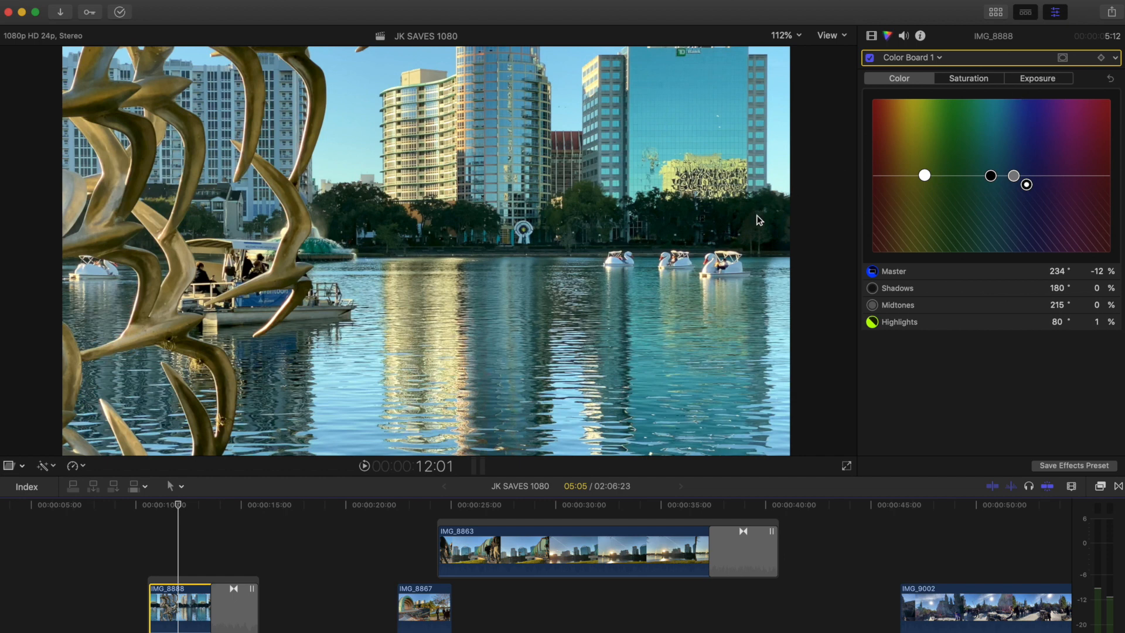
{"action": "left_click", "coordinate": [1016, 79]}
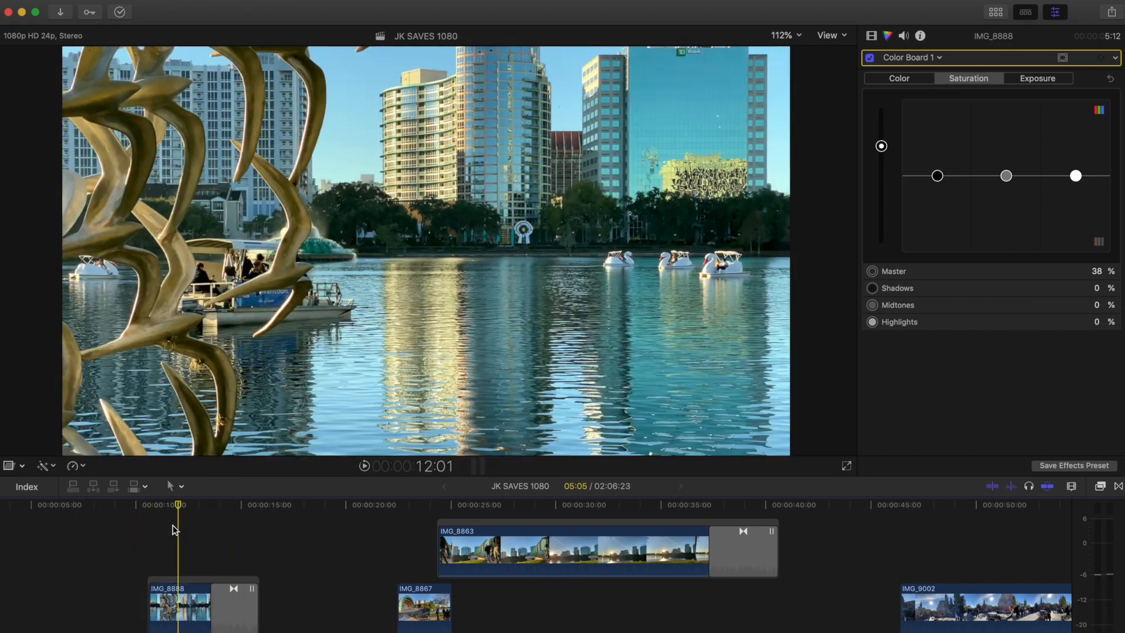
{"action": "left_click", "coordinate": [905, 80]}
Step: Try lowering IMG_8888's master saturation to 30 %, and undo the change
{"action": "left_click", "coordinate": [977, 78]}
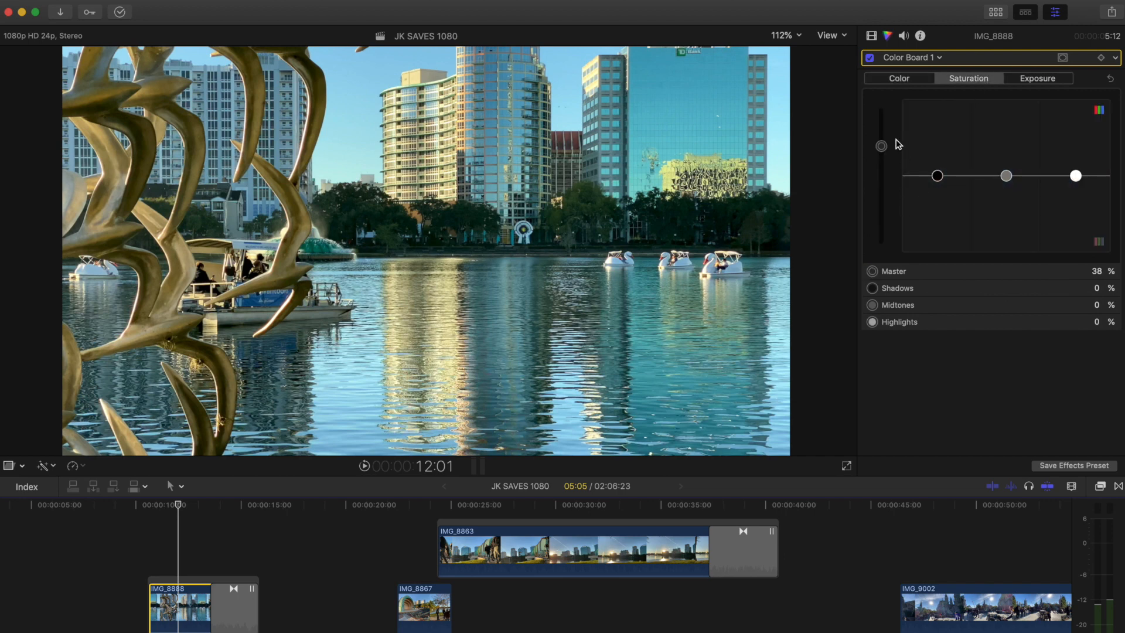
{"action": "mouse_move", "coordinate": [881, 151]}
{"action": "left_mouse_down"}
{"action": "mouse_move", "coordinate": [881, 179]}
{"action": "mouse_move", "coordinate": [881, 157]}
{"action": "left_mouse_up"}
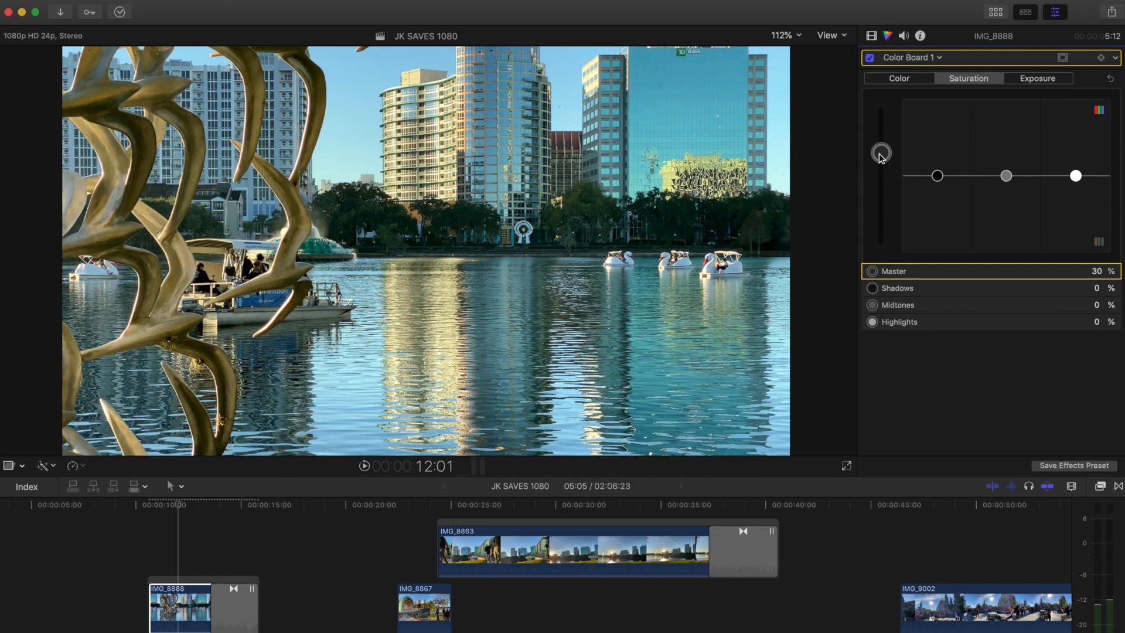
{"action": "key", "text": "super+z"}
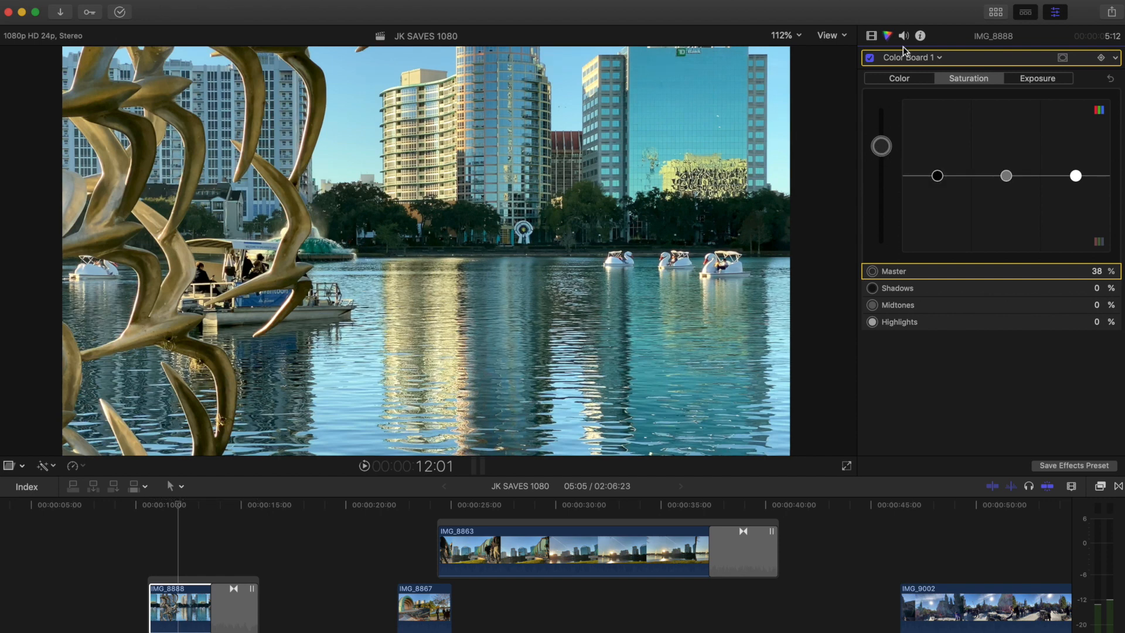
Step: Compare IMG_8888 with Color Board 1 switched off and back on while viewing its color settings
{"action": "left_click", "coordinate": [904, 82]}
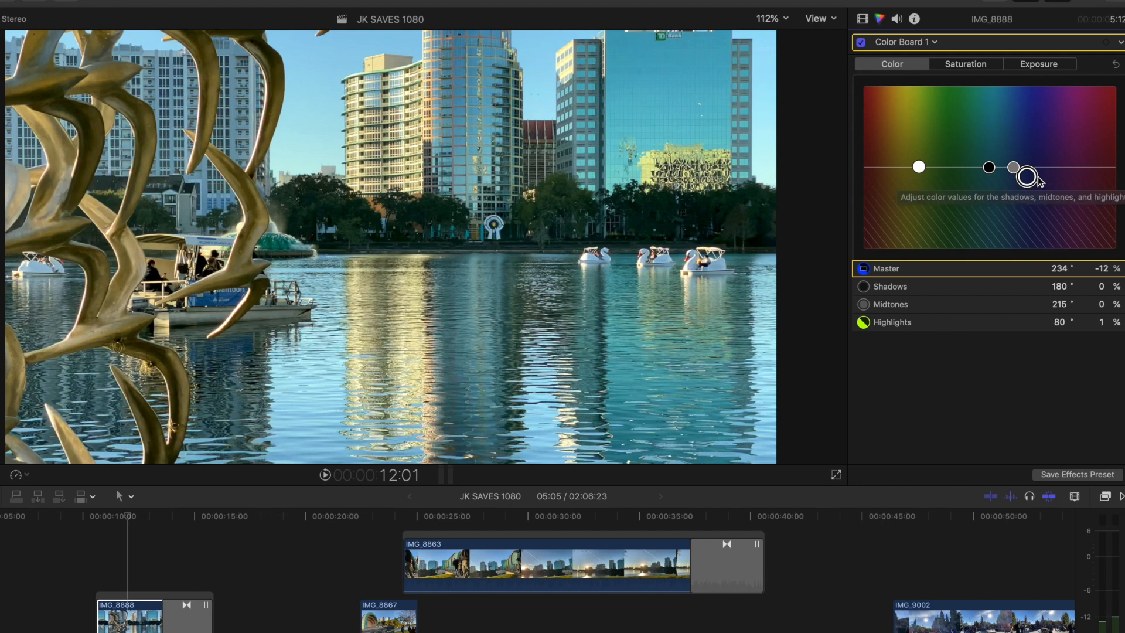
{"action": "left_click", "coordinate": [861, 42]}
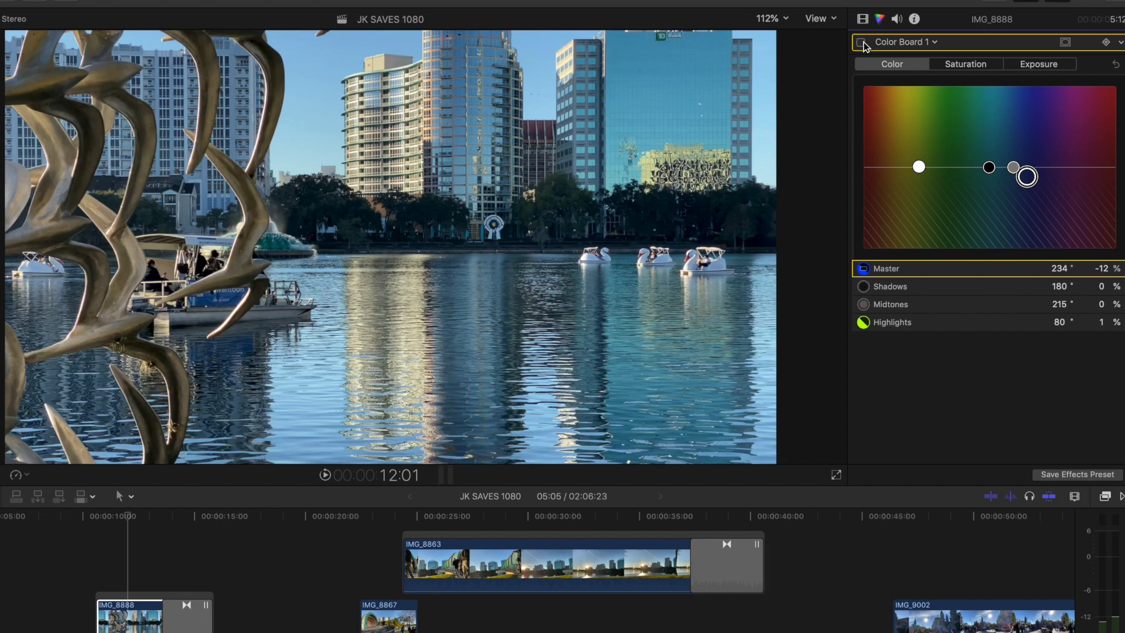
{"action": "left_click", "coordinate": [862, 44]}
Step: Adjust IMG_8888's highlights color to 66° and 3 % in Color Board 1
{"action": "mouse_move", "coordinate": [1031, 178]}
{"action": "left_mouse_down"}
{"action": "mouse_move", "coordinate": [1038, 168]}
{"action": "mouse_move", "coordinate": [1033, 179]}
{"action": "left_mouse_up"}
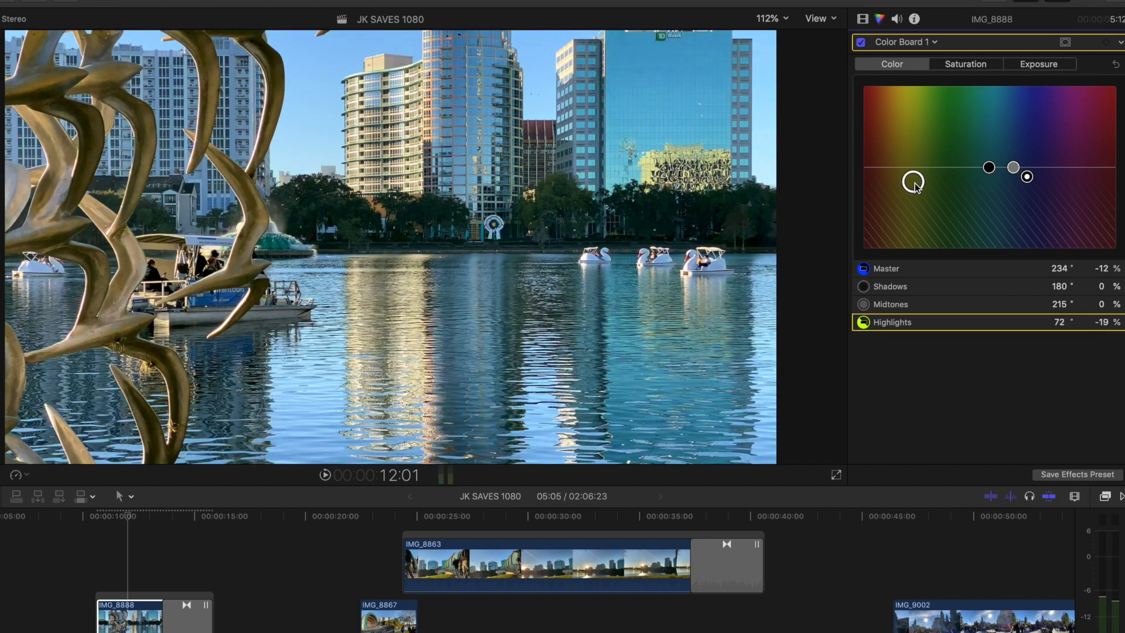
{"action": "left_click_drag", "start_coordinate": [912, 193], "coordinate": [911, 167]}
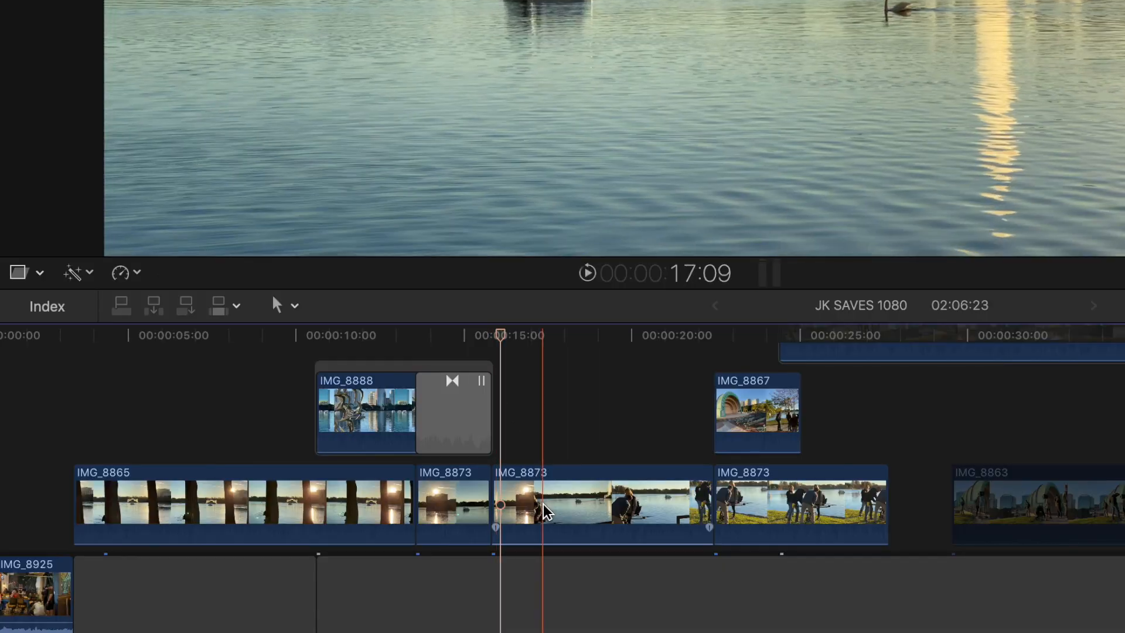
Step: Check the custom speed settings of the middle IMG_8873 clip and close them
{"action": "left_click", "coordinate": [276, 628]}
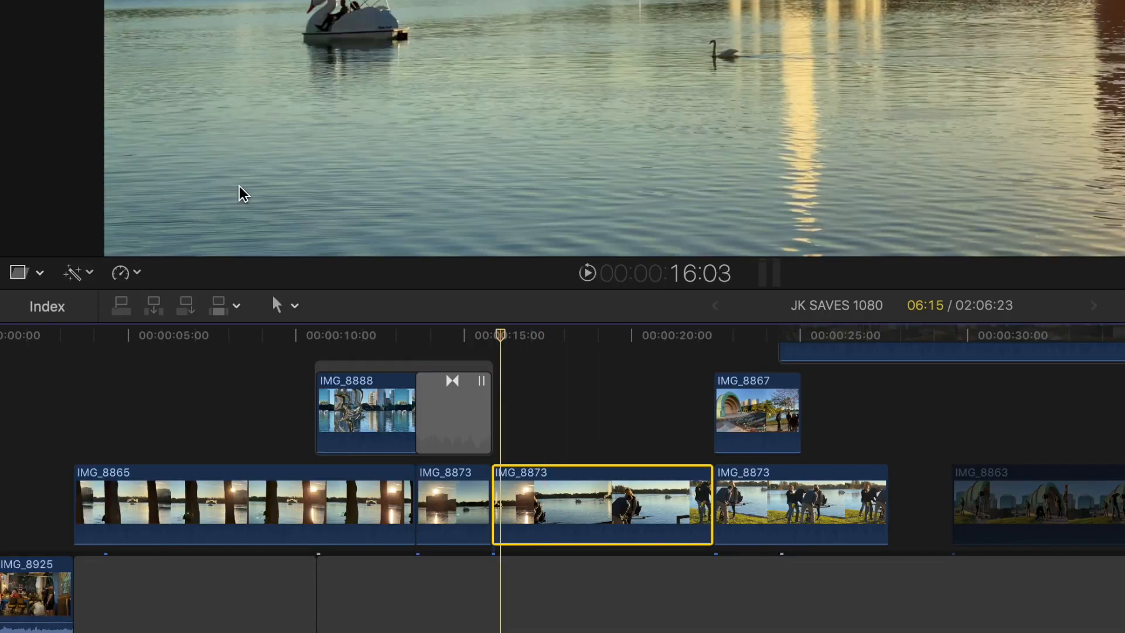
{"action": "left_click", "coordinate": [122, 271]}
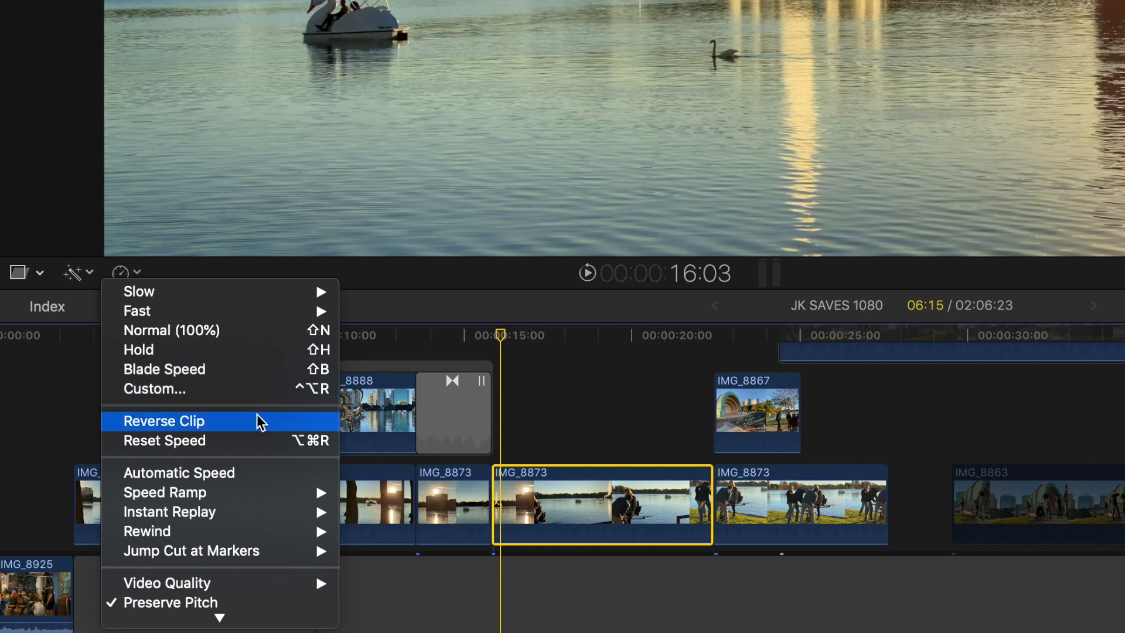
{"action": "left_click", "coordinate": [231, 387]}
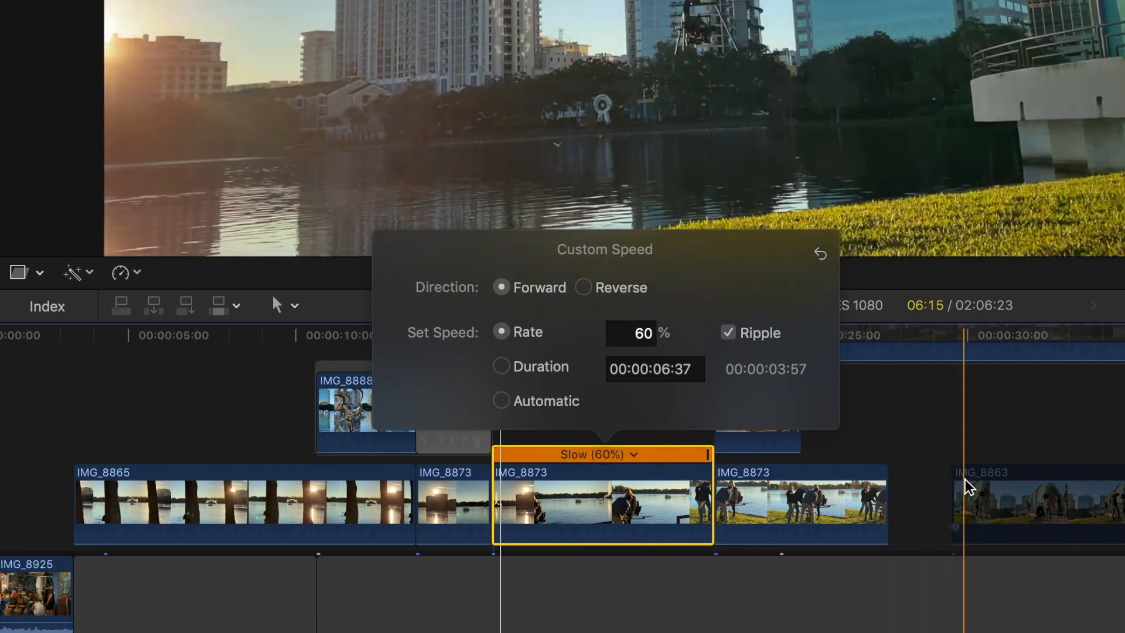
{"action": "left_click", "coordinate": [968, 488]}
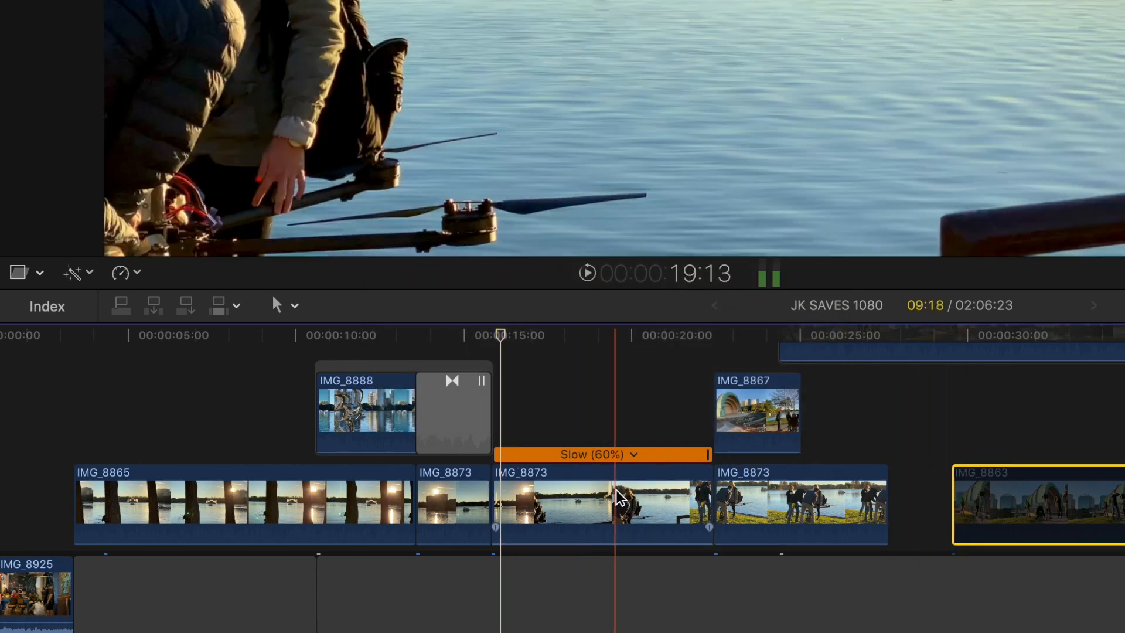
Step: Set the middle IMG_8873 clip to Normal (100%) speed and play it back
{"action": "left_click", "coordinate": [621, 498]}
{"action": "left_click", "coordinate": [138, 266]}
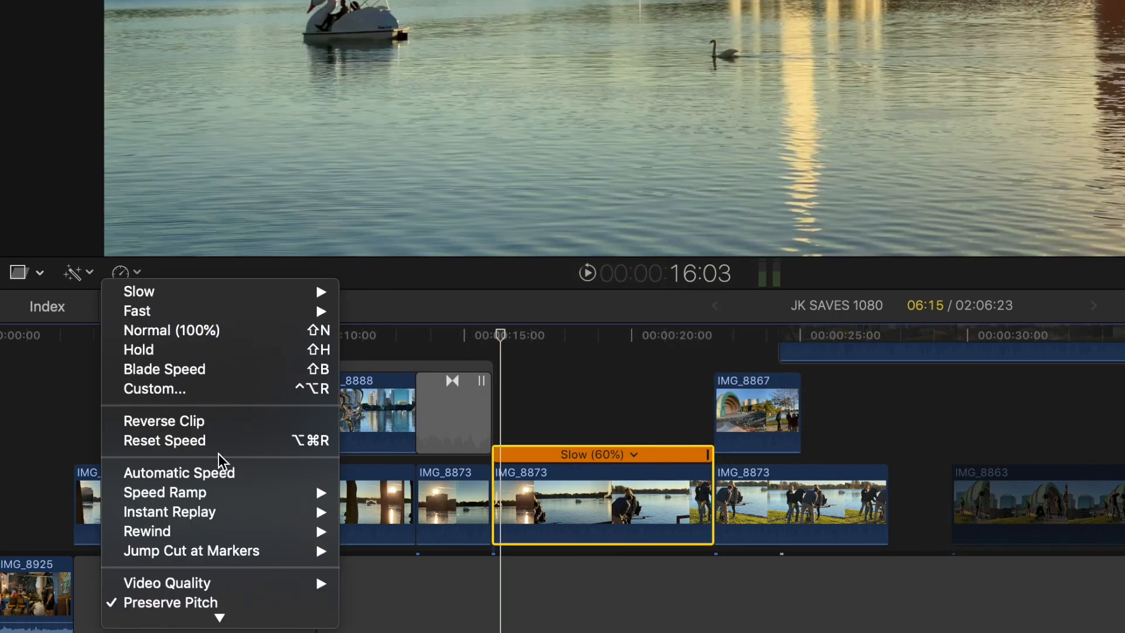
{"action": "left_click", "coordinate": [234, 330]}
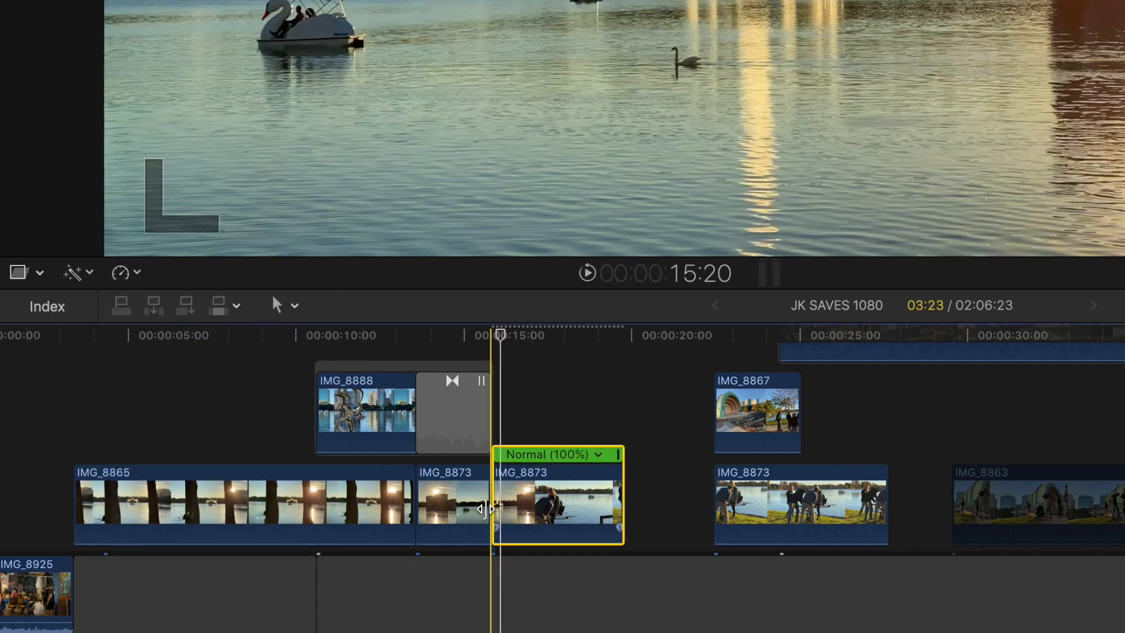
{"action": "key", "text": "space"}
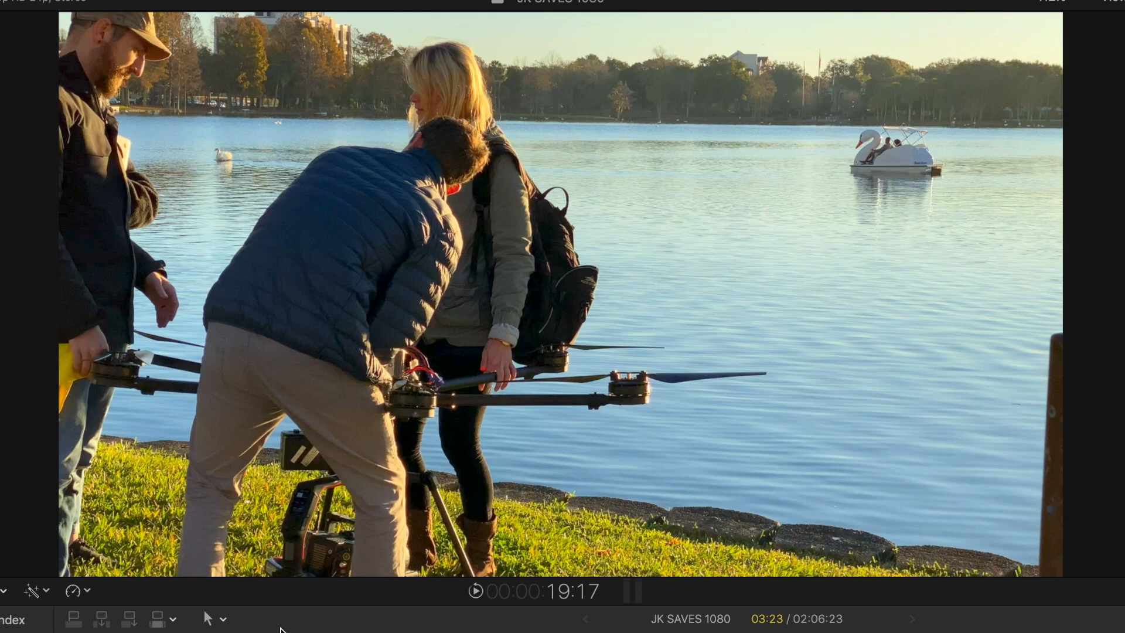
Step: Apply Automatic Speed to the middle IMG_8873 clip
{"action": "left_click", "coordinate": [73, 590]}
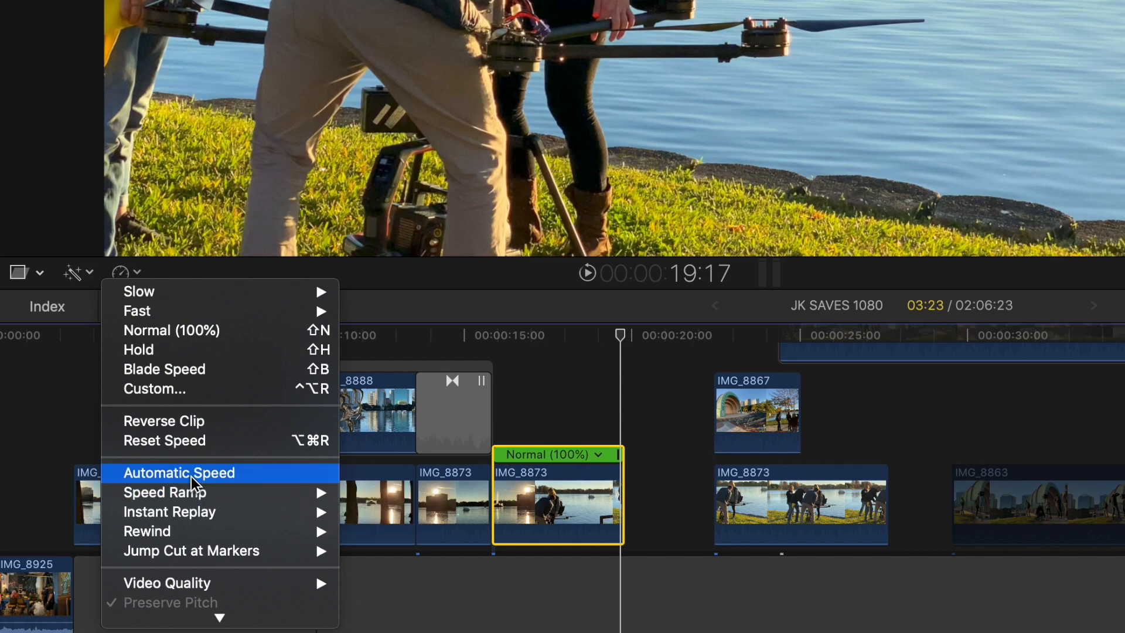
{"action": "left_click", "coordinate": [191, 475]}
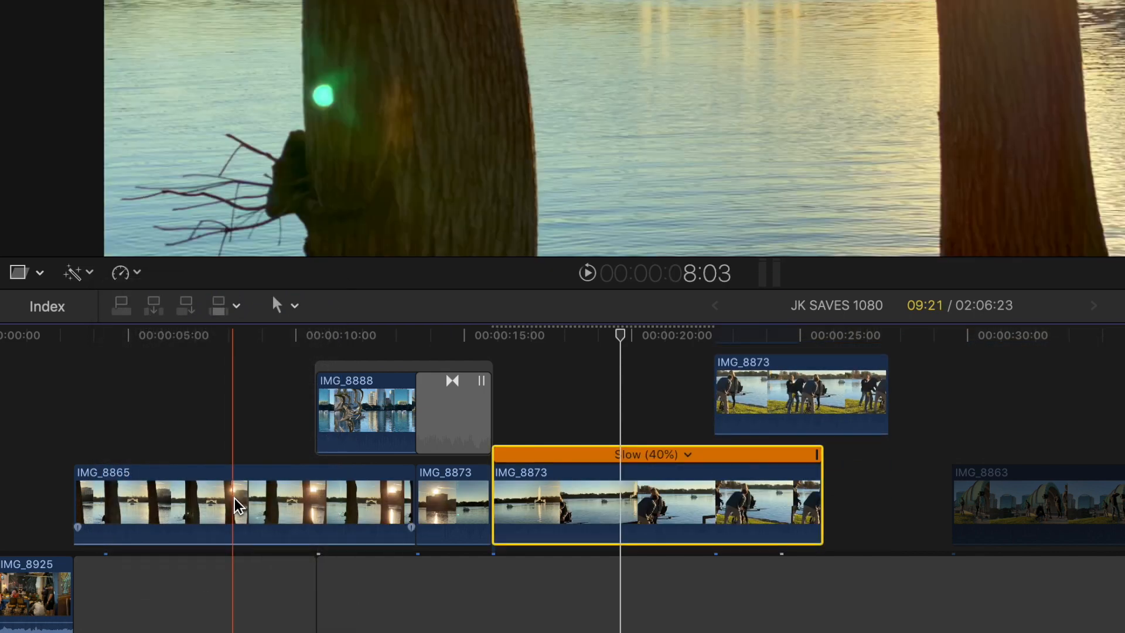